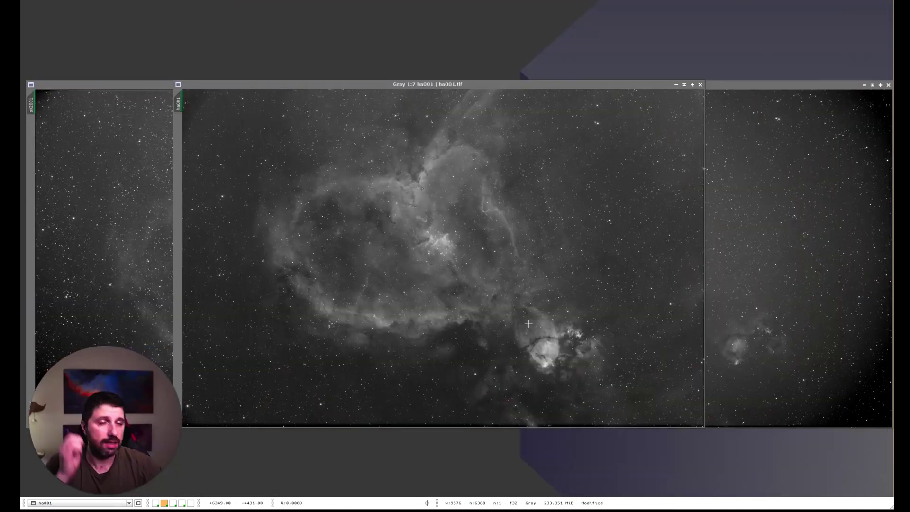
Bring up the IMG_3097 photo of the telescope rig from the open-images list.
{"action": "left_click", "coordinate": [71, 503]}
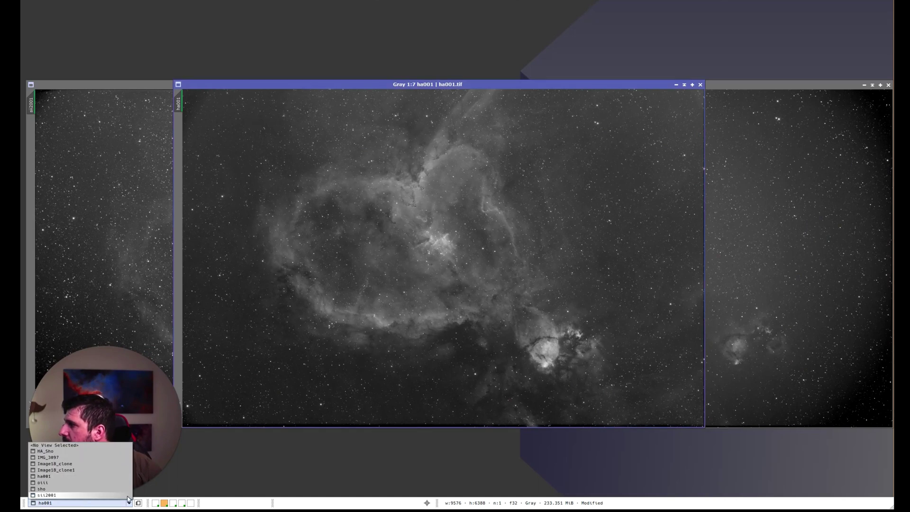
{"action": "left_click", "coordinate": [62, 457]}
{"action": "scroll", "coordinate": [422, 258], "scroll_direction": "up", "scroll_amount": 2}
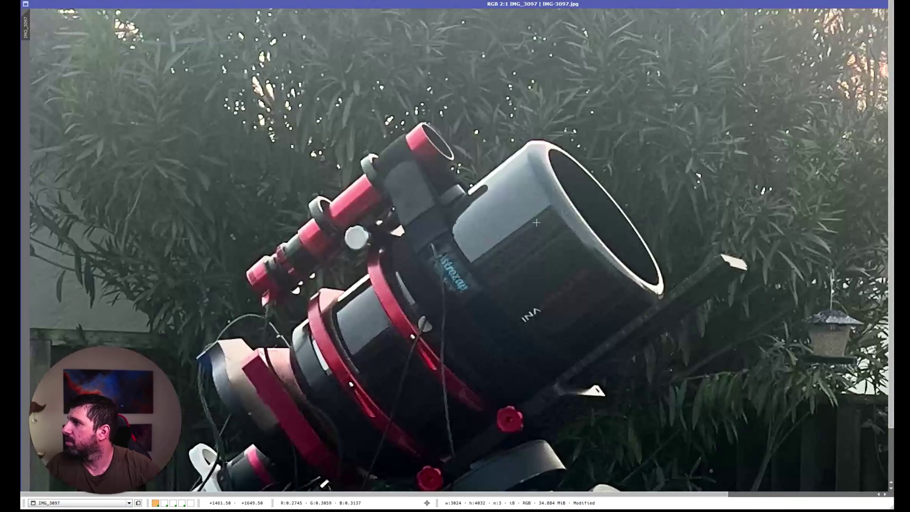
{"action": "scroll", "coordinate": [503, 258], "scroll_direction": "down", "scroll_amount": 1}
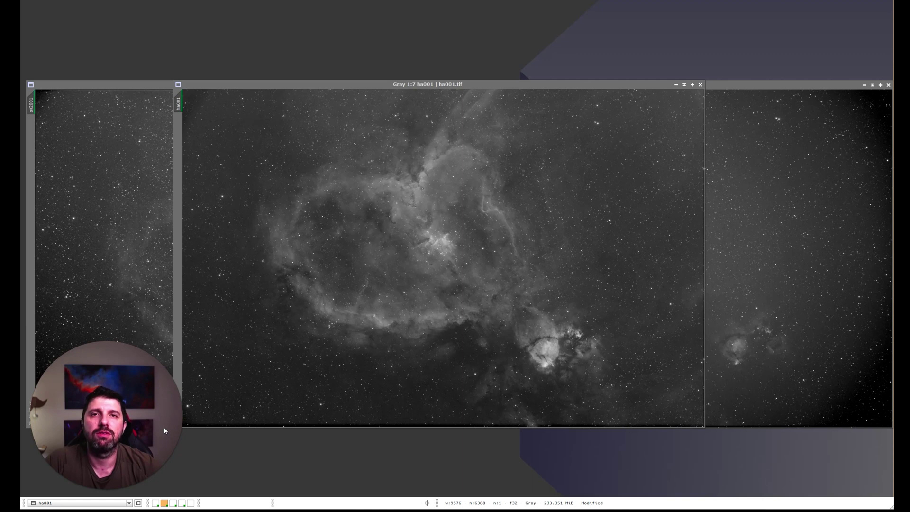
Make ha001 active and zoom between 1:3 and 2:1, panning up to the heart's central cluster.
{"action": "left_click", "coordinate": [387, 324]}
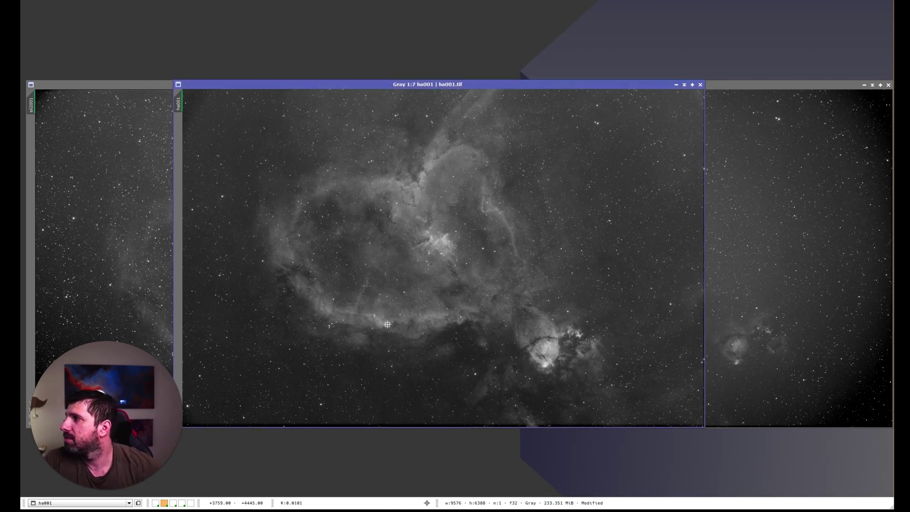
{"action": "scroll", "coordinate": [429, 250], "scroll_direction": "up", "scroll_amount": 5}
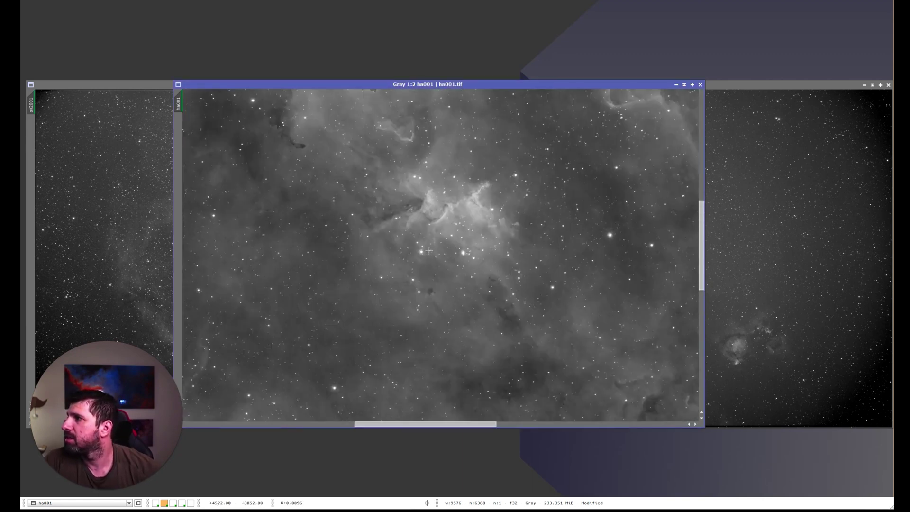
{"action": "scroll", "coordinate": [429, 250], "scroll_direction": "down", "scroll_amount": 1}
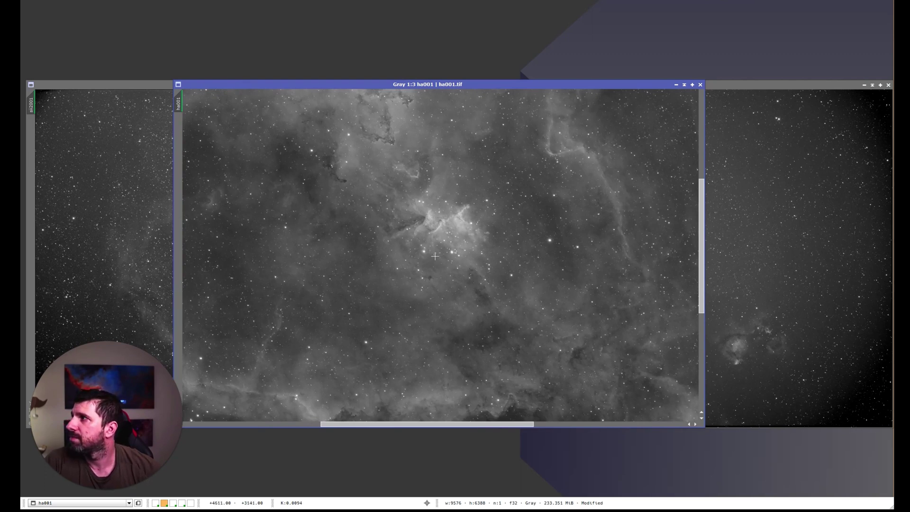
{"action": "scroll", "coordinate": [435, 256], "scroll_direction": "down", "scroll_amount": 1}
{"action": "scroll", "coordinate": [436, 256], "scroll_direction": "up", "scroll_amount": 2}
{"action": "left_click_drag", "start_coordinate": [700, 211], "coordinate": [697, 154]}
{"action": "scroll", "coordinate": [410, 258], "scroll_direction": "up", "scroll_amount": 1}
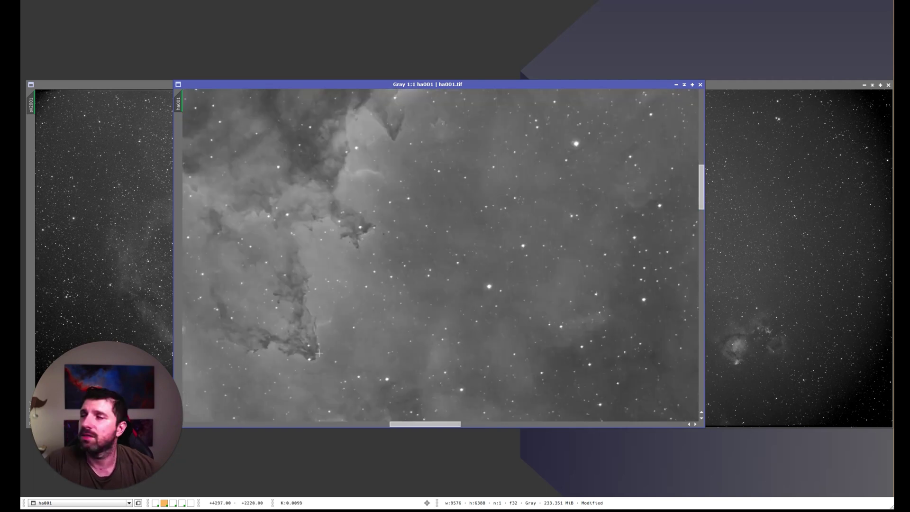
{"action": "scroll", "coordinate": [318, 353], "scroll_direction": "down", "scroll_amount": 1}
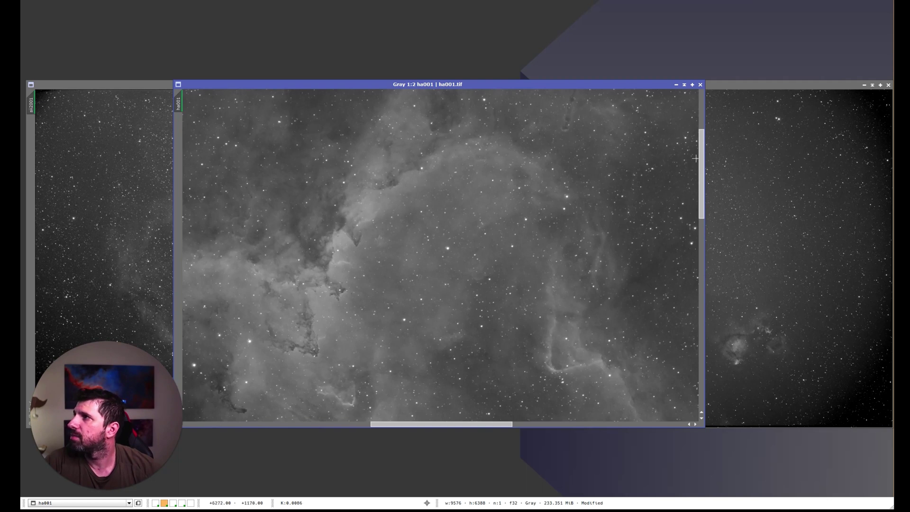
Glance at the oiii frame, then return to ha001 and keep zooming and panning around the core.
{"action": "key", "text": "ctrl+Tab"}
{"action": "key", "text": "ctrl+shift+Tab"}
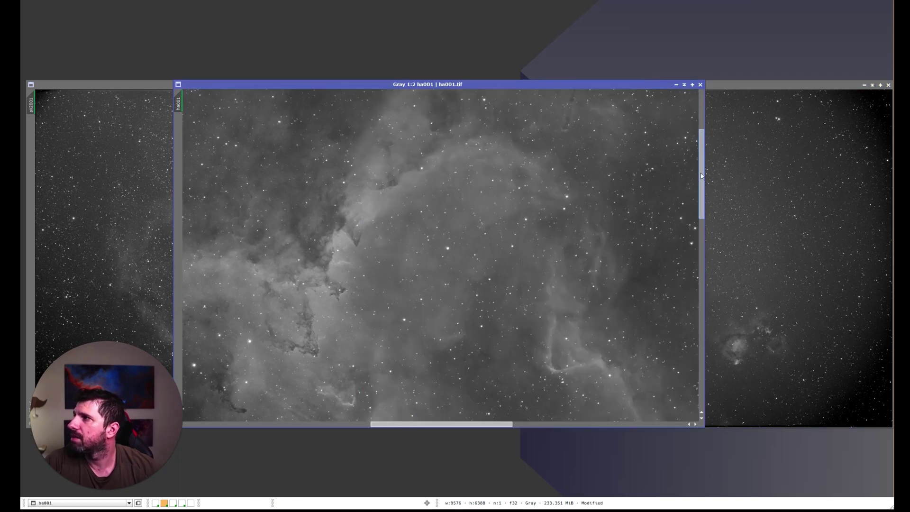
{"action": "scroll", "coordinate": [527, 238], "scroll_direction": "down", "scroll_amount": 1}
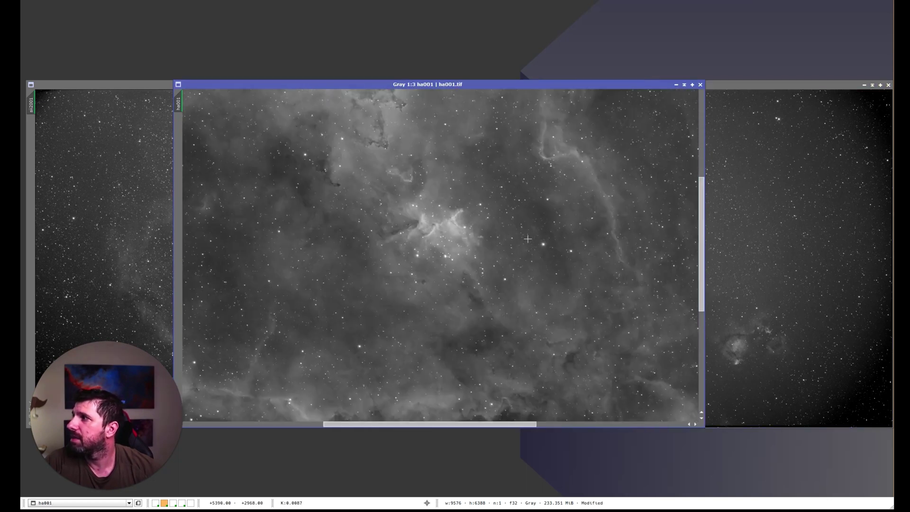
{"action": "scroll", "coordinate": [528, 239], "scroll_direction": "up", "scroll_amount": 2}
{"action": "scroll", "coordinate": [527, 239], "scroll_direction": "down", "scroll_amount": 1}
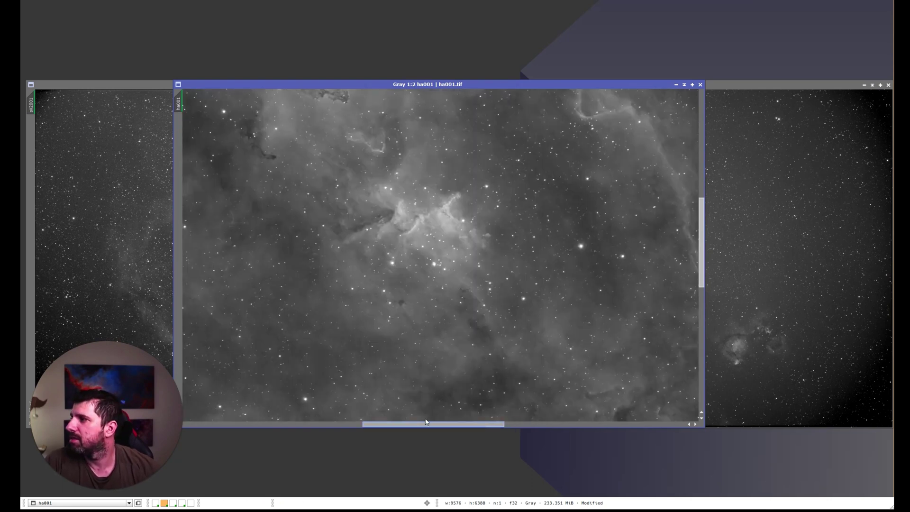
{"action": "scroll", "coordinate": [467, 419], "scroll_direction": "up", "scroll_amount": 1}
{"action": "left_click_drag", "start_coordinate": [420, 424], "coordinate": [437, 425]}
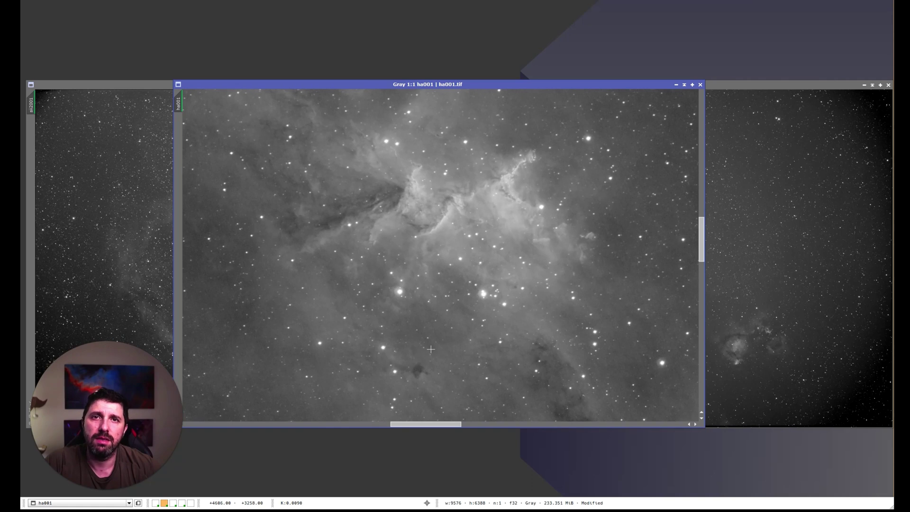
{"action": "scroll", "coordinate": [508, 304], "scroll_direction": "up", "scroll_amount": 1}
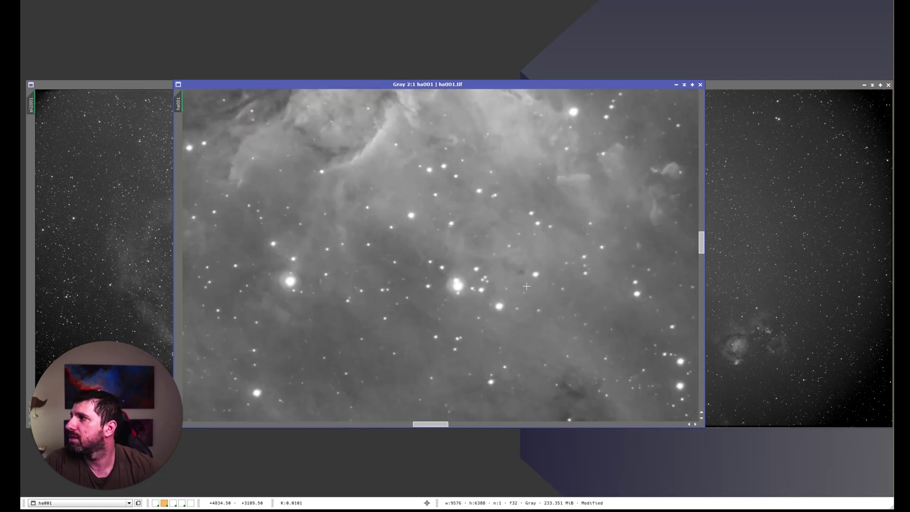
{"action": "scroll", "coordinate": [525, 278], "scroll_direction": "down", "scroll_amount": 1}
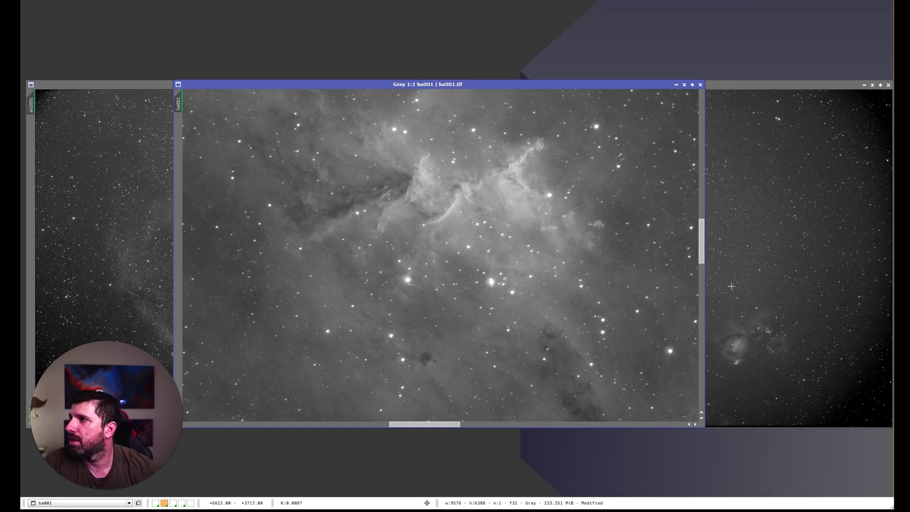
Make the oiii frame active and zoom in to 1:1, then out to 1:8 over its faint nebulosity.
{"action": "left_click", "coordinate": [764, 259]}
{"action": "scroll", "coordinate": [667, 237], "scroll_direction": "up", "scroll_amount": 2}
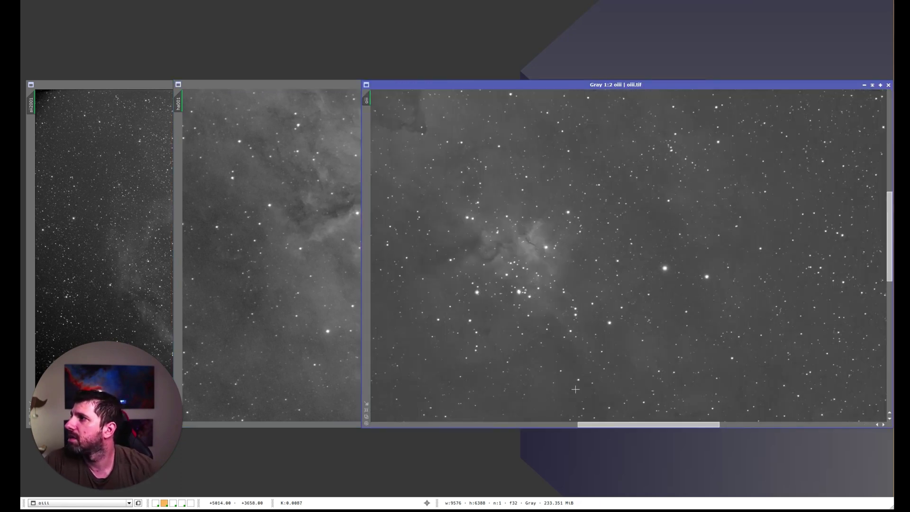
{"action": "scroll", "coordinate": [612, 250], "scroll_direction": "up", "scroll_amount": 1}
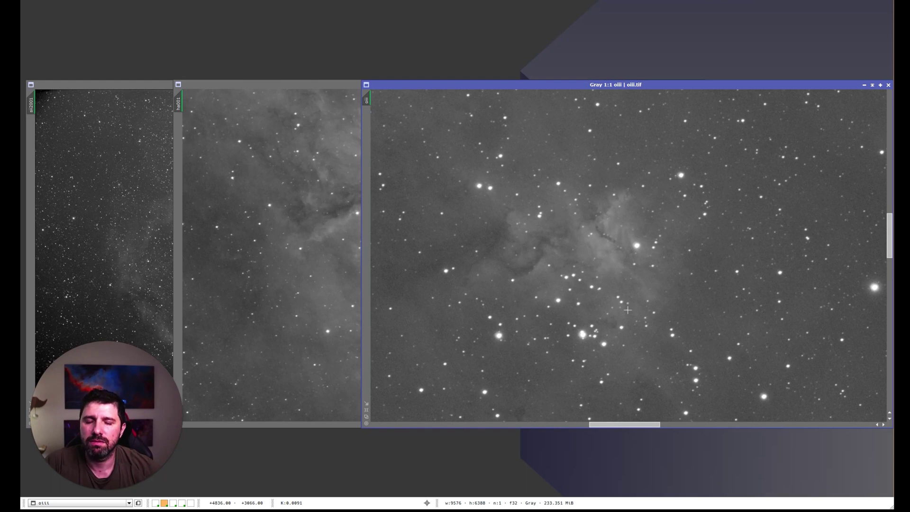
{"action": "scroll", "coordinate": [628, 310], "scroll_direction": "down", "scroll_amount": 5}
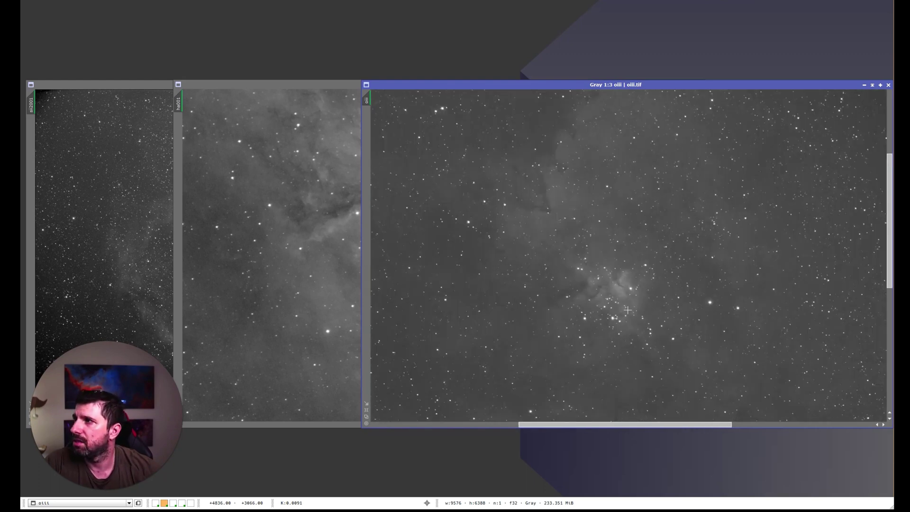
{"action": "scroll", "coordinate": [628, 310], "scroll_direction": "down", "scroll_amount": 2}
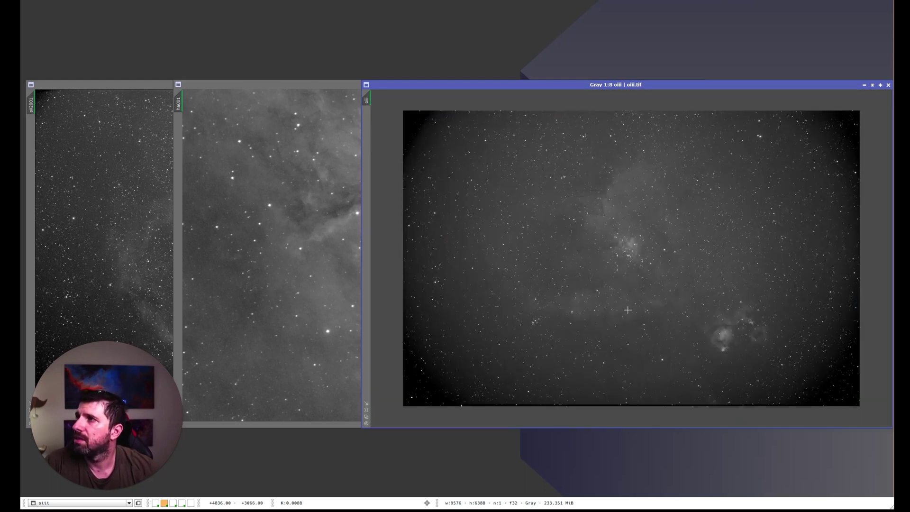
{"action": "scroll", "coordinate": [628, 310], "scroll_direction": "up", "scroll_amount": 1}
{"action": "scroll", "coordinate": [628, 310], "scroll_direction": "down", "scroll_amount": 1}
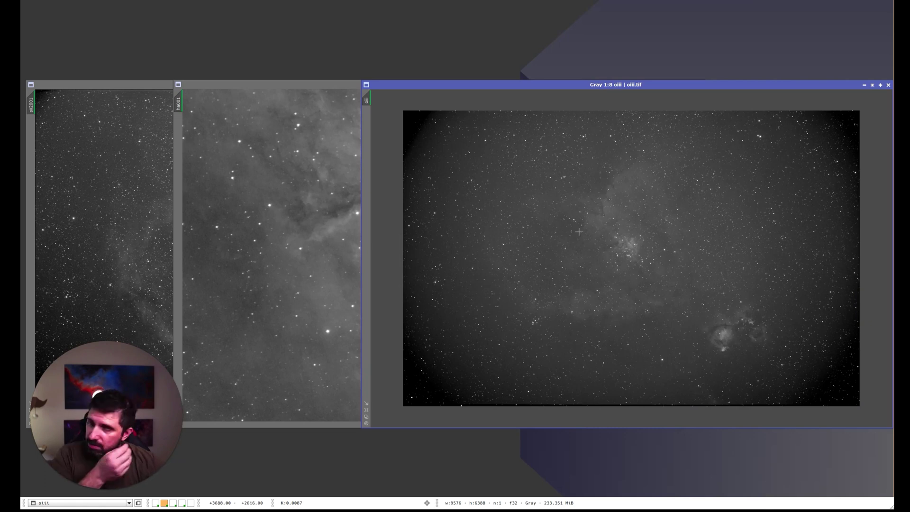
Zoom the sii2001 and oiii frames to 1:1, switching between them to compare fine detail.
{"action": "left_click", "coordinate": [157, 244]}
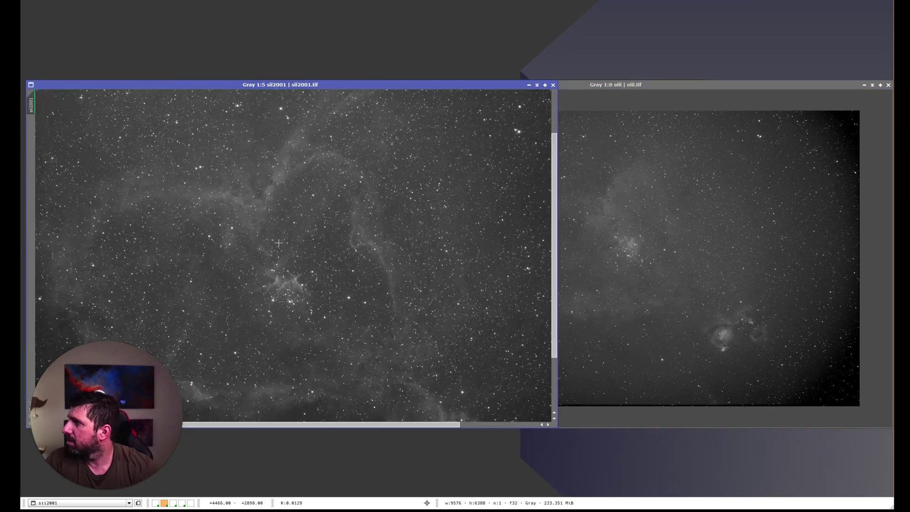
{"action": "scroll", "coordinate": [279, 243], "scroll_direction": "down", "scroll_amount": 7}
{"action": "scroll", "coordinate": [279, 246], "scroll_direction": "up", "scroll_amount": 8}
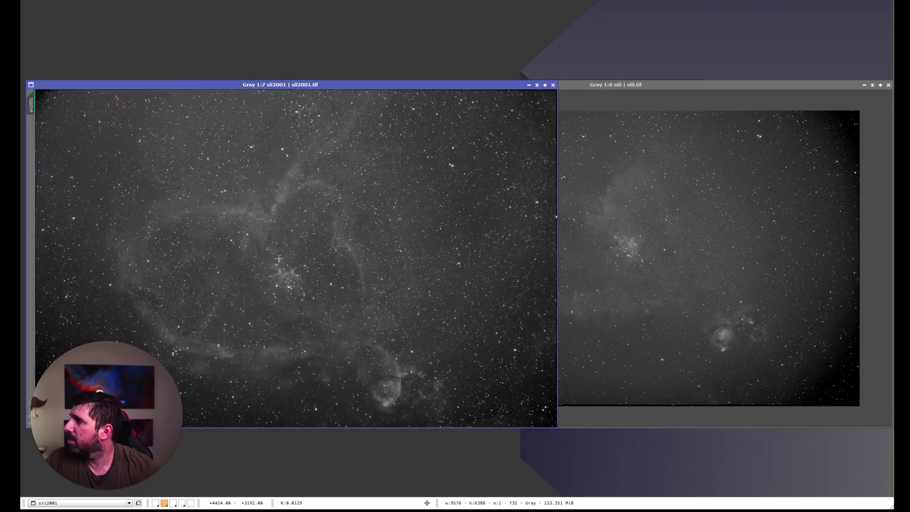
{"action": "scroll", "coordinate": [279, 258], "scroll_direction": "up", "scroll_amount": 1}
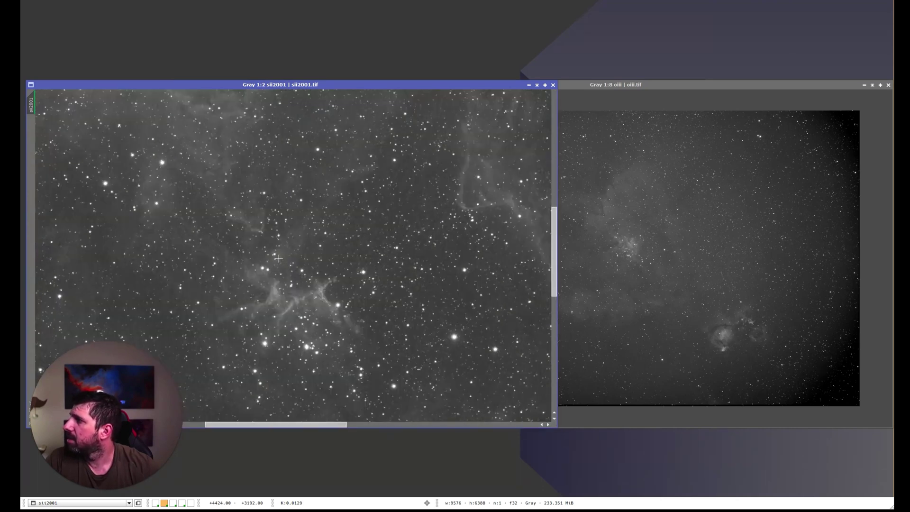
{"action": "left_click", "coordinate": [817, 286]}
{"action": "left_click", "coordinate": [283, 312]}
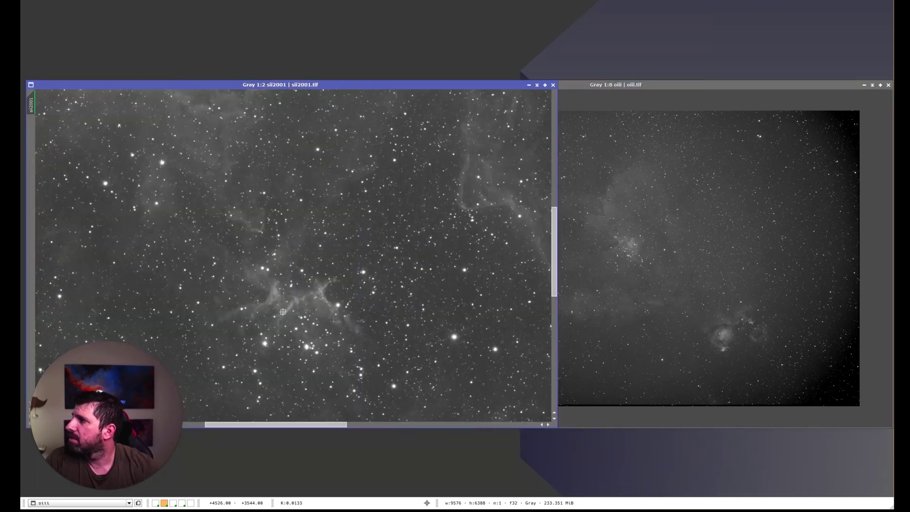
{"action": "left_click", "coordinate": [601, 256]}
{"action": "scroll", "coordinate": [602, 256], "scroll_direction": "up", "scroll_amount": 5}
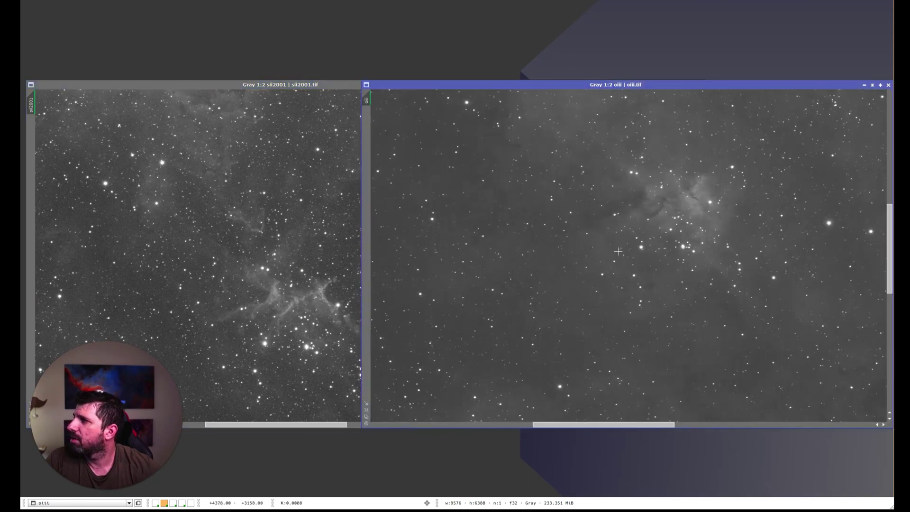
{"action": "scroll", "coordinate": [892, 232], "scroll_direction": "up", "scroll_amount": 1}
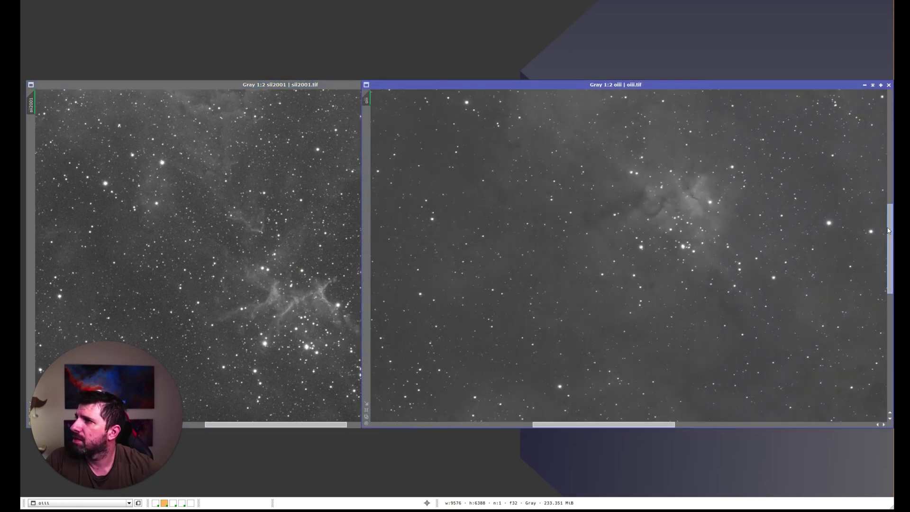
{"action": "scroll", "coordinate": [669, 314], "scroll_direction": "up", "scroll_amount": 1}
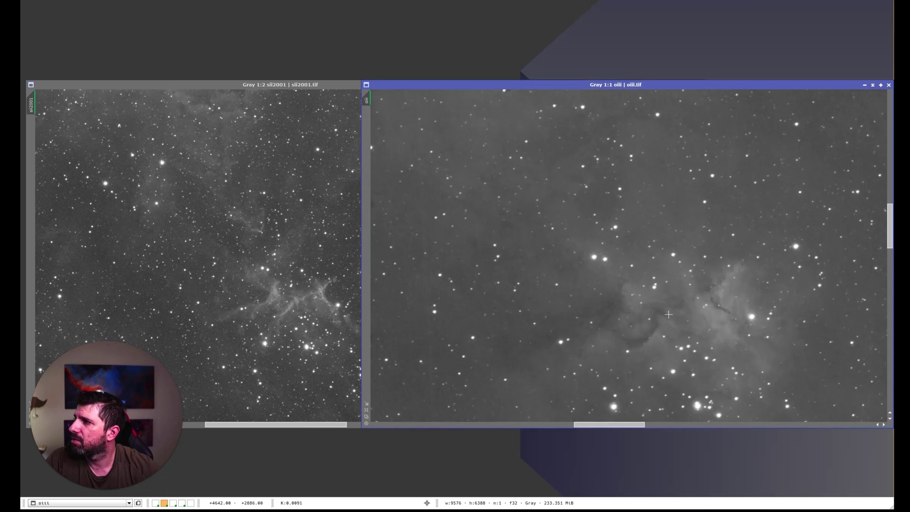
Zoom sii2001 back out and fit the whole oiii frame into its window.
{"action": "left_click", "coordinate": [277, 285]}
{"action": "scroll", "coordinate": [277, 286], "scroll_direction": "up", "scroll_amount": 1}
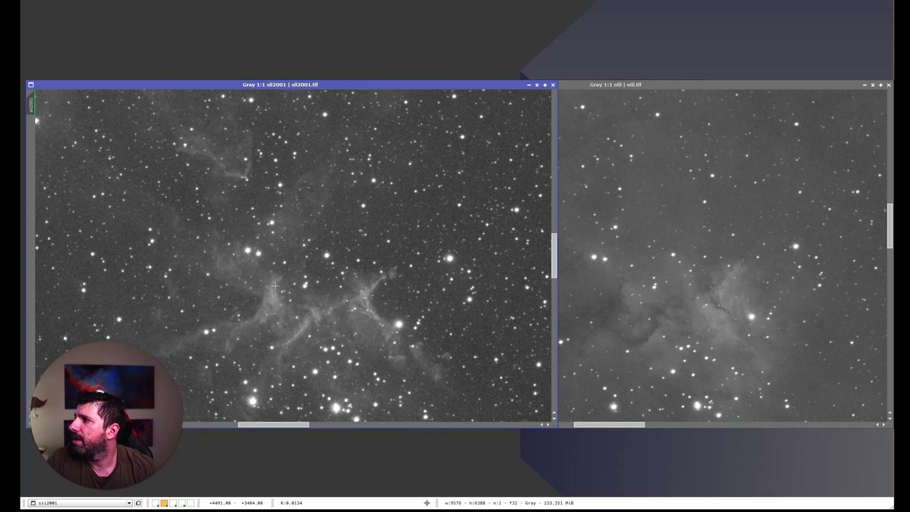
{"action": "scroll", "coordinate": [266, 287], "scroll_direction": "down", "scroll_amount": 7}
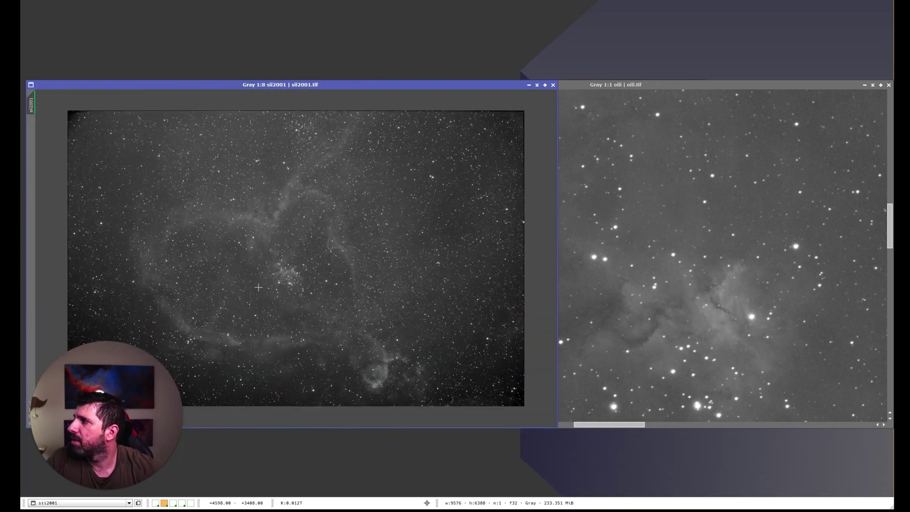
{"action": "left_click", "coordinate": [592, 274]}
{"action": "key", "text": "ctrl+shift+z"}
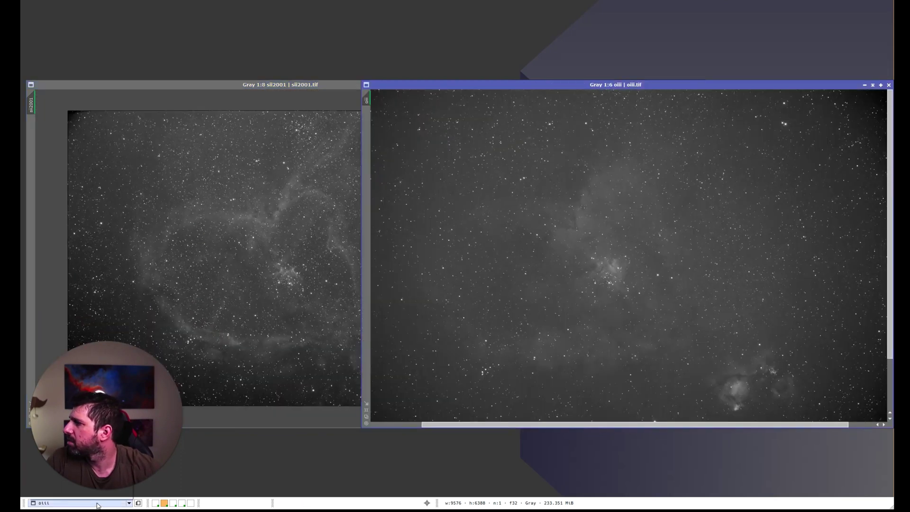
{"action": "left_click", "coordinate": [76, 503]}
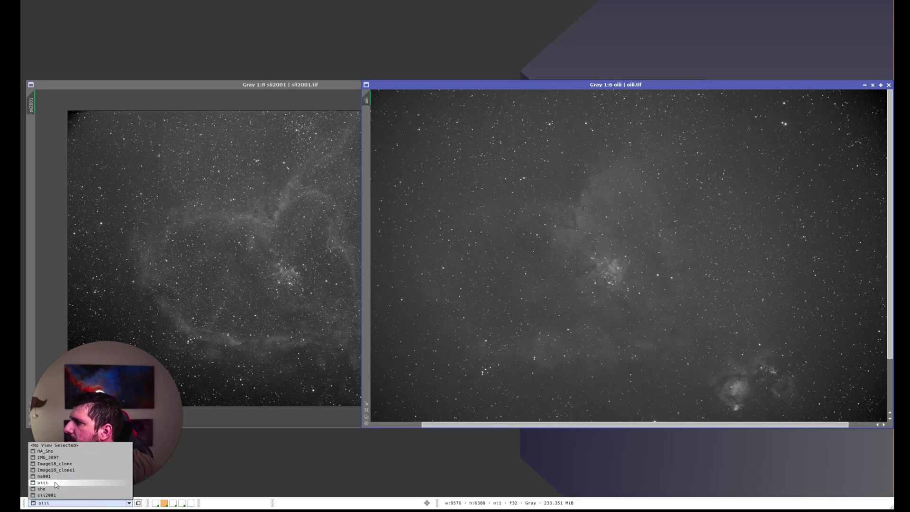
Place the ha001 frame on the right beside sii2001, fit both views, and compare them.
{"action": "left_click", "coordinate": [48, 476]}
{"action": "left_click_drag", "start_coordinate": [441, 88], "coordinate": [630, 89]}
{"action": "key", "text": "ctrl+shift+z"}
{"action": "key", "text": "ctrl+Tab"}
{"action": "key", "text": "ctrl+shift+z"}
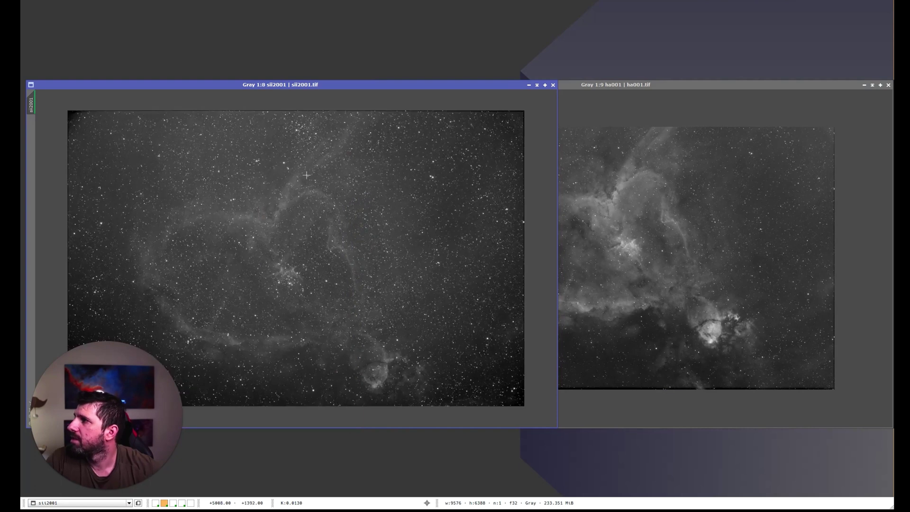
{"action": "key", "text": "ctrl+Tab"}
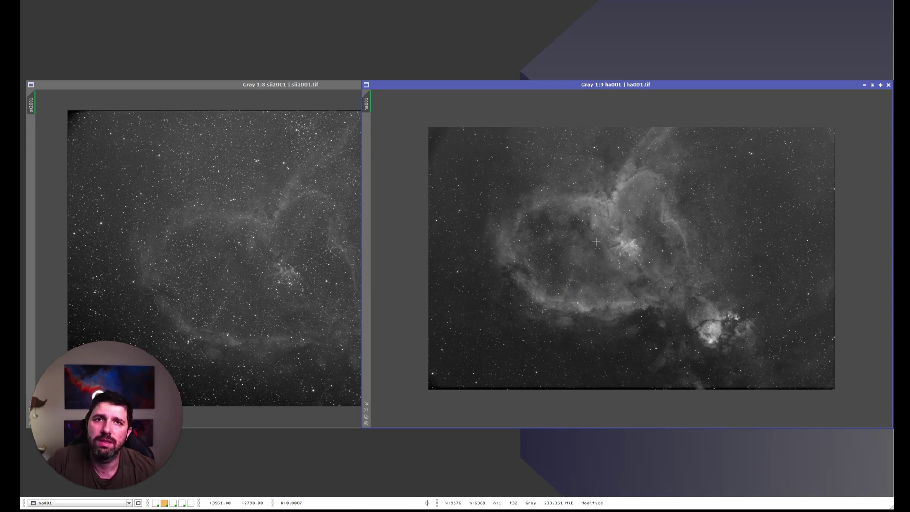
{"action": "left_click", "coordinate": [211, 209]}
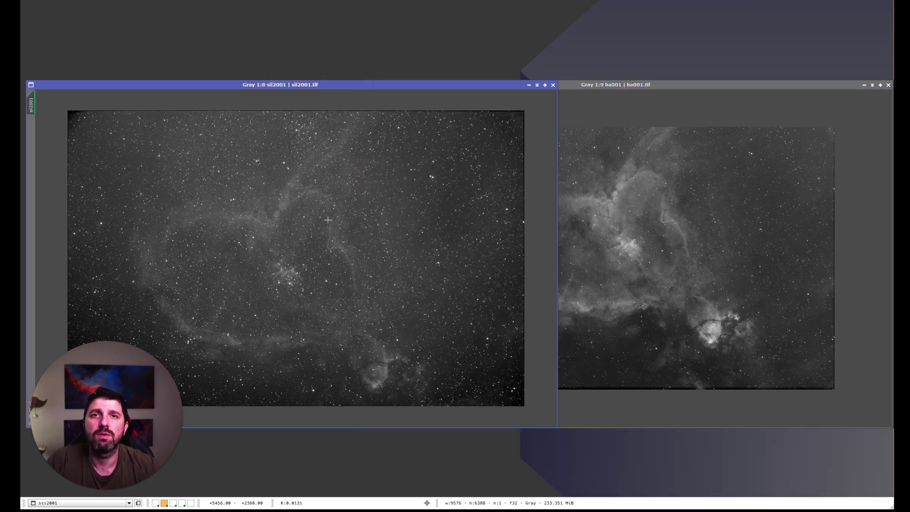
Switch to workspace 3 to show the combined HA_Sho colour image.
{"action": "left_click", "coordinate": [93, 504]}
{"action": "left_click", "coordinate": [303, 455]}
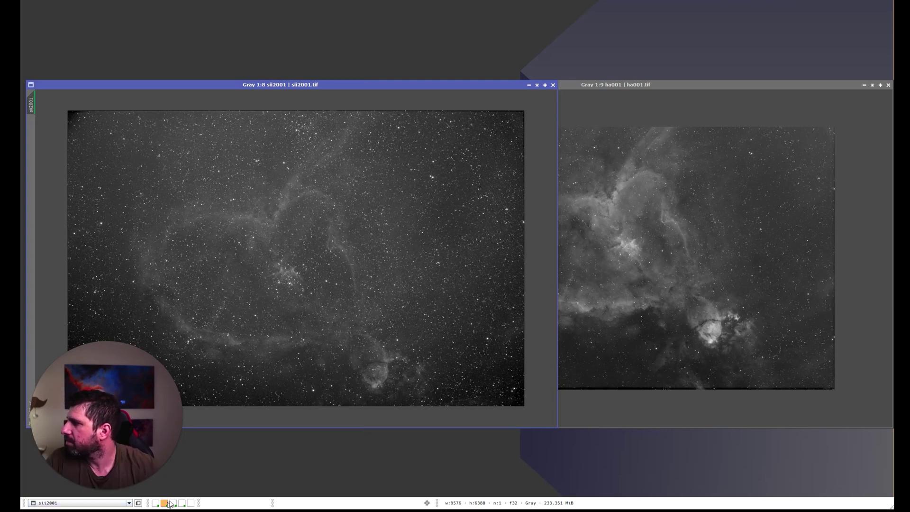
{"action": "left_click", "coordinate": [172, 503]}
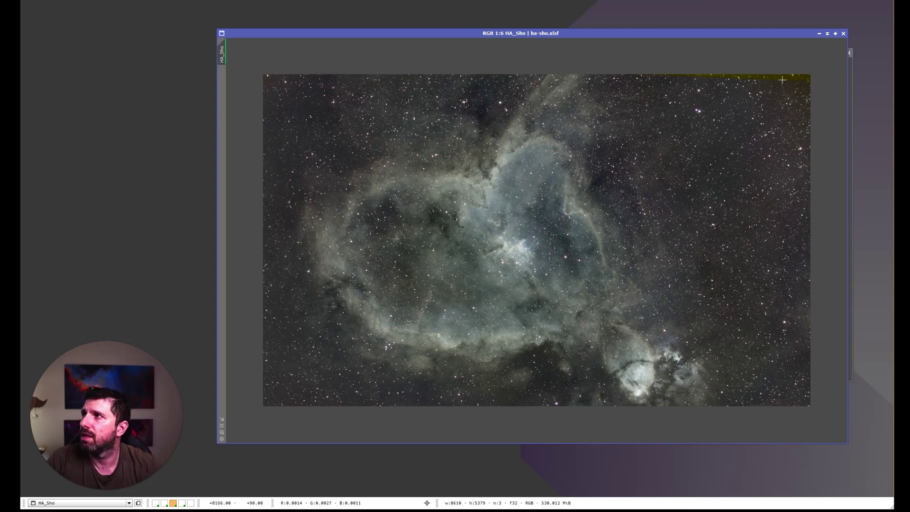
Zoom around the HA_Sho image's core and rims, toggling undo/redo to compare the last change.
{"action": "scroll", "coordinate": [521, 240], "scroll_direction": "up", "scroll_amount": 5}
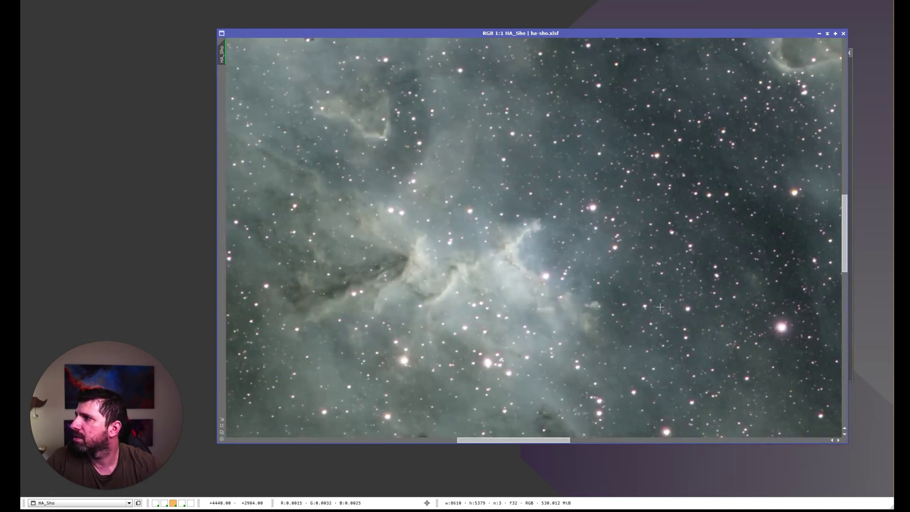
{"action": "scroll", "coordinate": [660, 308], "scroll_direction": "down", "scroll_amount": 1}
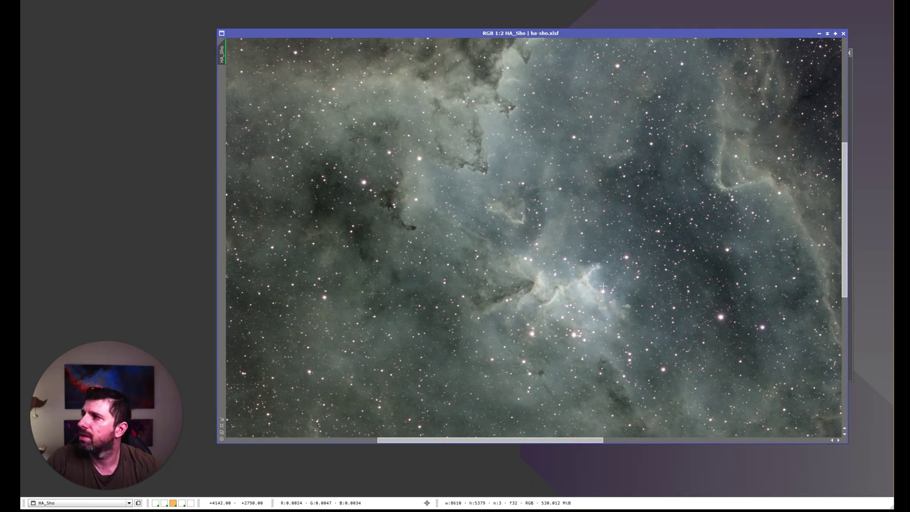
{"action": "key", "text": "ctrl+z"}
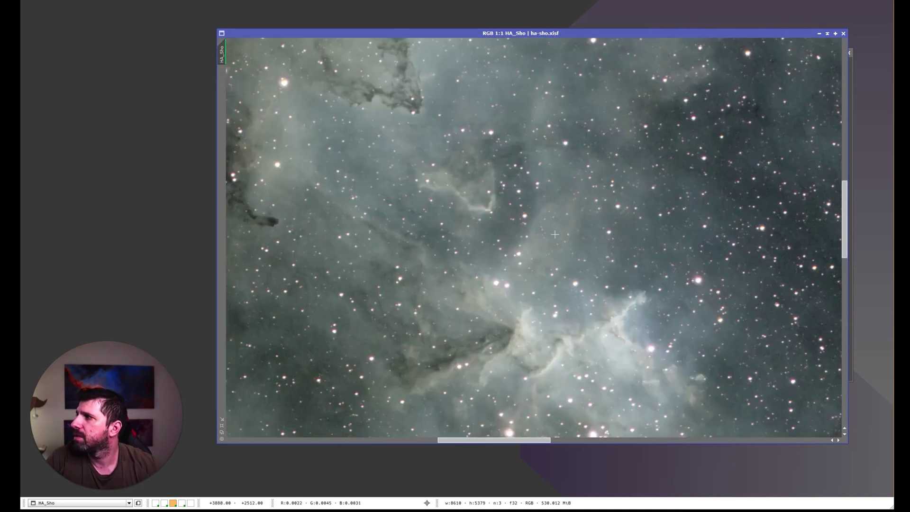
{"action": "key", "text": "ctrl+y"}
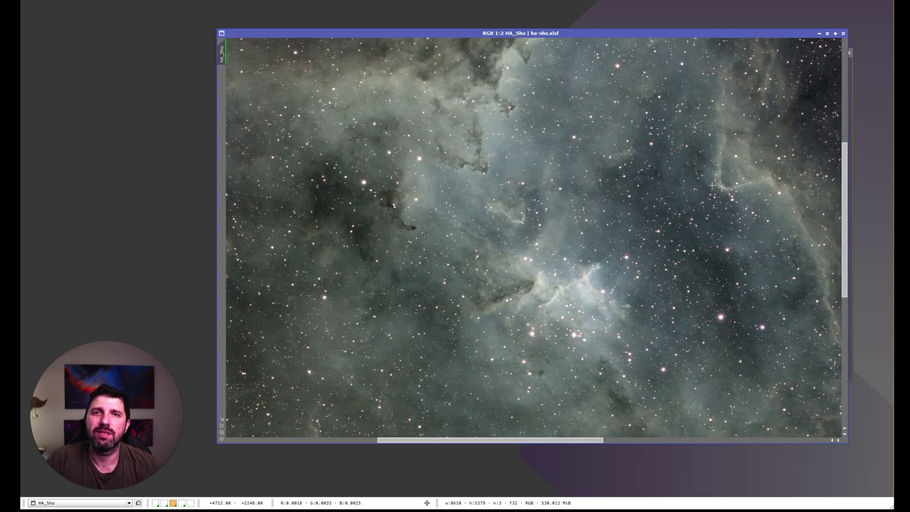
{"action": "scroll", "coordinate": [712, 186], "scroll_direction": "down", "scroll_amount": 2}
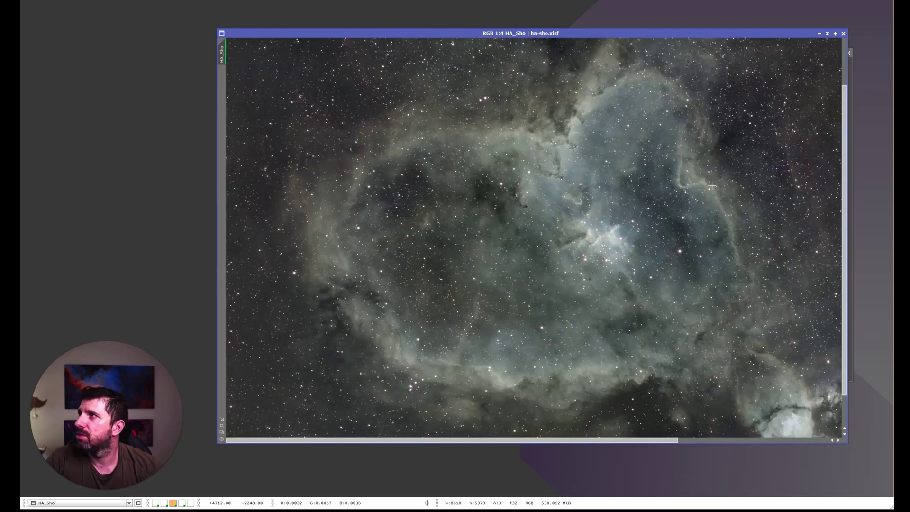
{"action": "scroll", "coordinate": [700, 141], "scroll_direction": "up", "scroll_amount": 1}
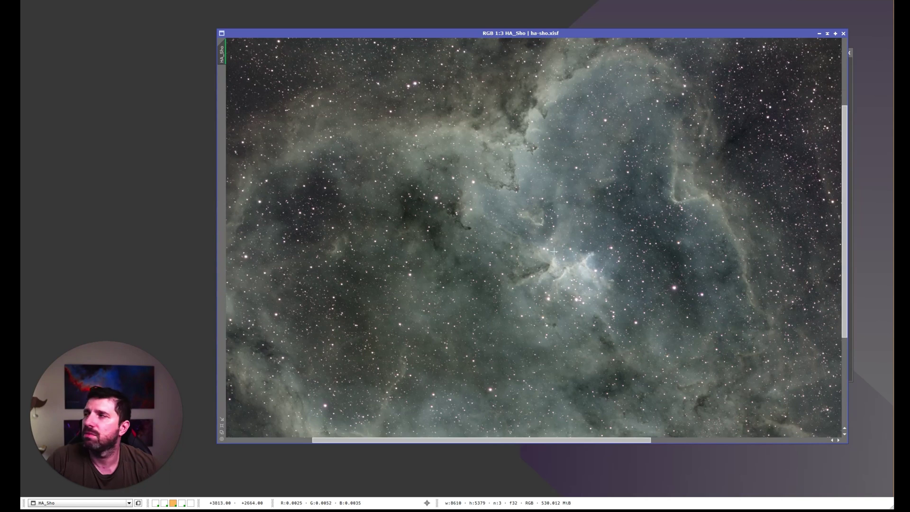
{"action": "scroll", "coordinate": [548, 251], "scroll_direction": "down", "scroll_amount": 2}
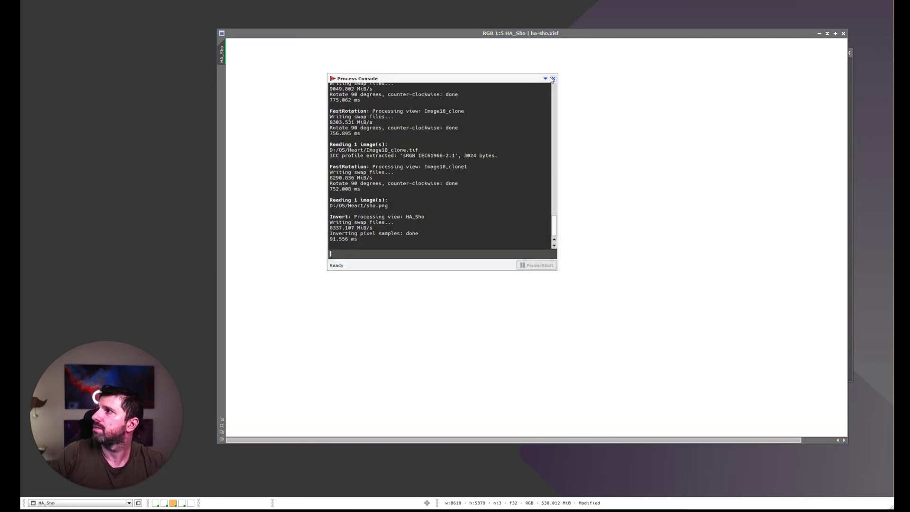
Invert HA_Sho back to normal and apply a ScreenTransferFunction Auto Stretch to it.
{"action": "key", "text": "ctrl+i"}
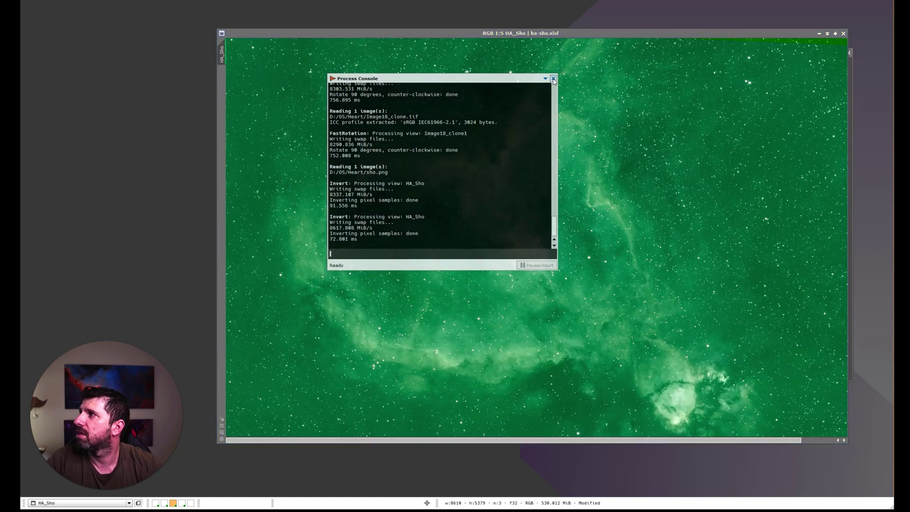
{"action": "left_click", "coordinate": [553, 78]}
{"action": "right_click", "coordinate": [185, 403]}
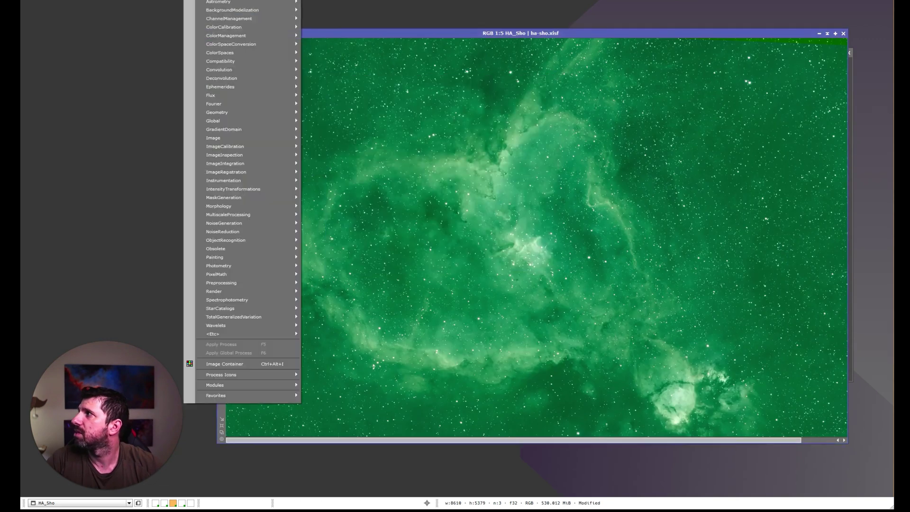
{"action": "mouse_move", "coordinate": [235, 190]}
{"action": "left_click", "coordinate": [351, 305]}
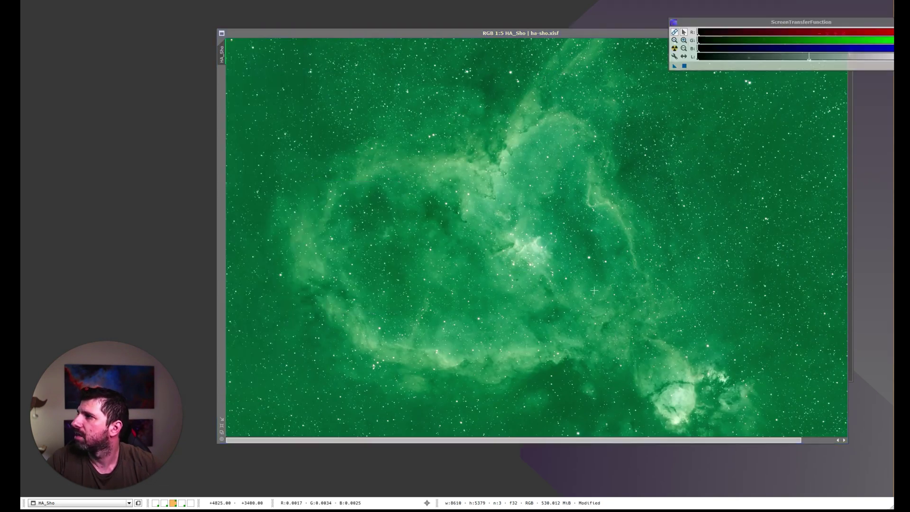
{"action": "left_click", "coordinate": [688, 28]}
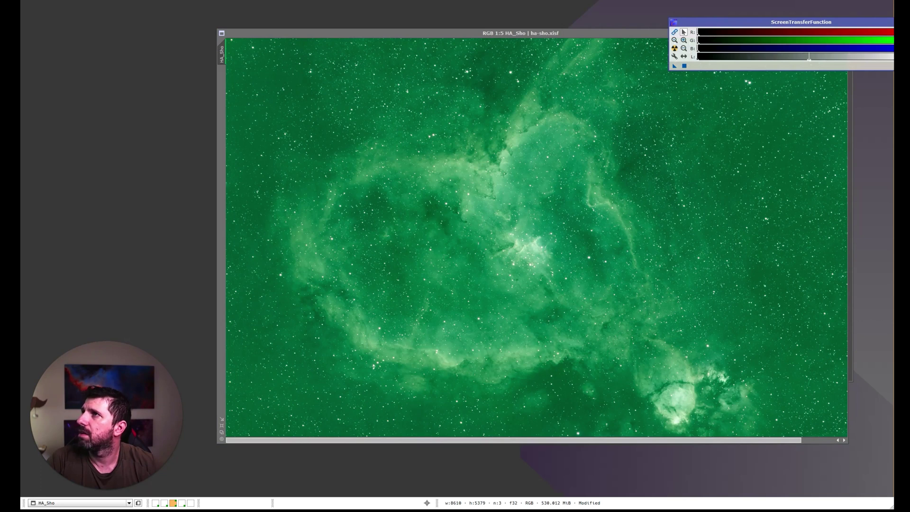
{"action": "left_click", "coordinate": [674, 48]}
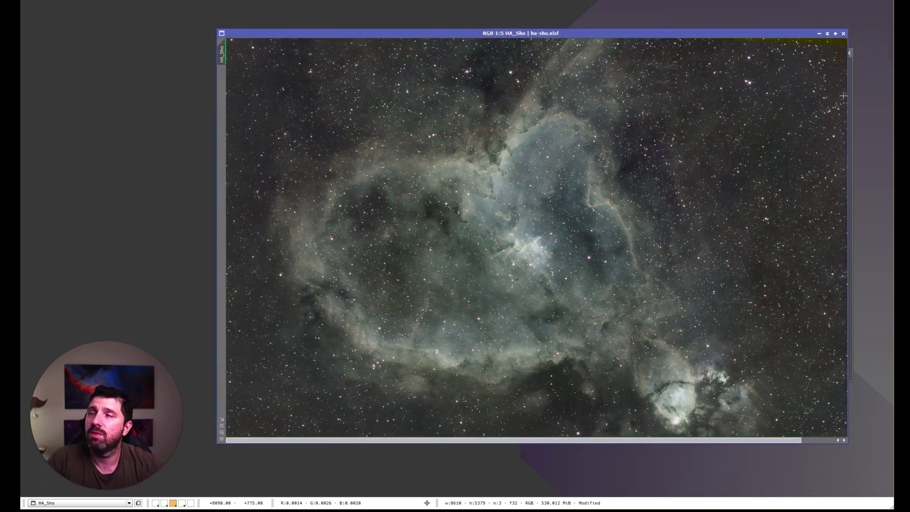
Minimize HA_Sho, then move and enlarge the Image18_clone1 window toward the upper left.
{"action": "left_click", "coordinate": [818, 33]}
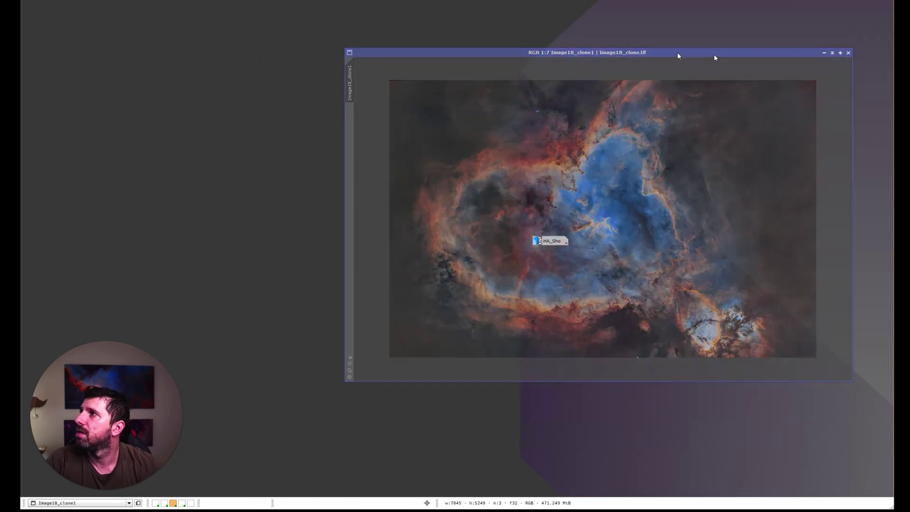
{"action": "left_click_drag", "start_coordinate": [716, 58], "coordinate": [597, 47]}
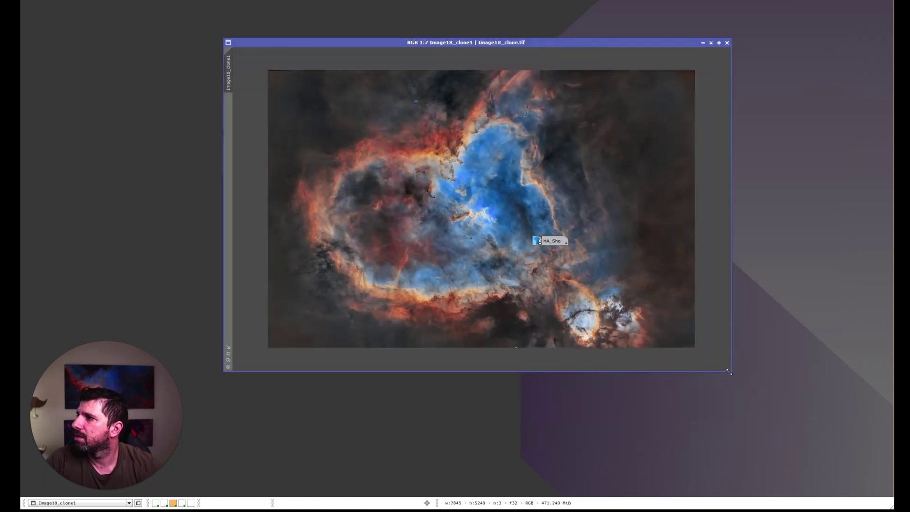
{"action": "left_click_drag", "start_coordinate": [729, 373], "coordinate": [825, 452]}
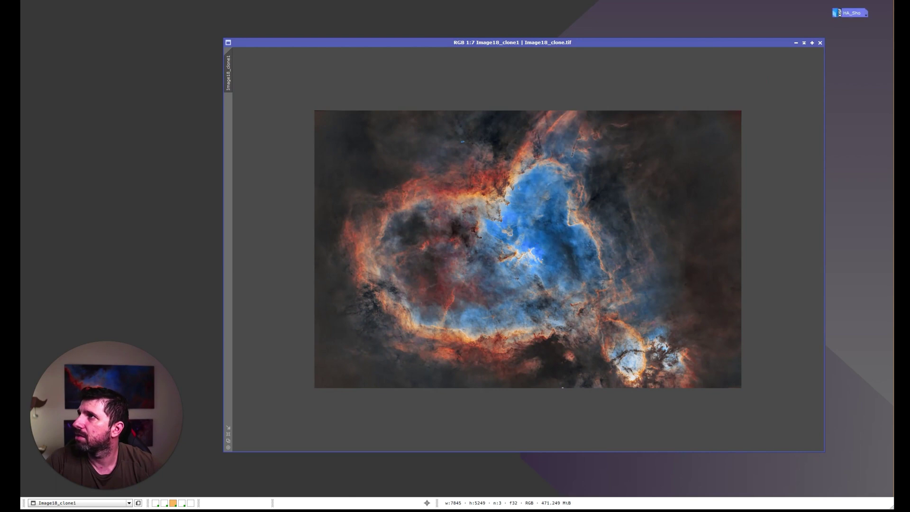
{"action": "left_click_drag", "start_coordinate": [699, 37], "coordinate": [686, 26]}
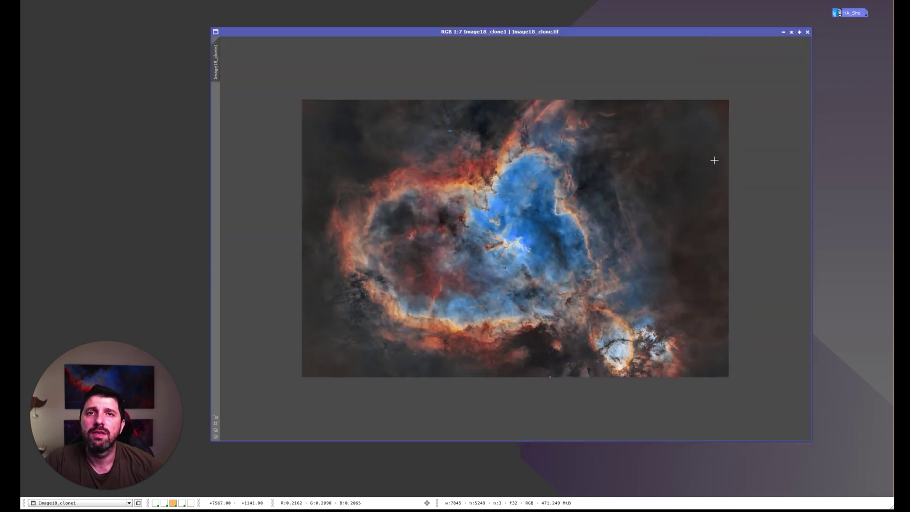
Zoom and pan across Image18_clone1 to inspect its blue core and orange-red rims.
{"action": "scroll", "coordinate": [536, 271], "scroll_direction": "up", "scroll_amount": 1}
{"action": "scroll", "coordinate": [536, 272], "scroll_direction": "up", "scroll_amount": 1}
{"action": "scroll", "coordinate": [535, 272], "scroll_direction": "down", "scroll_amount": 1}
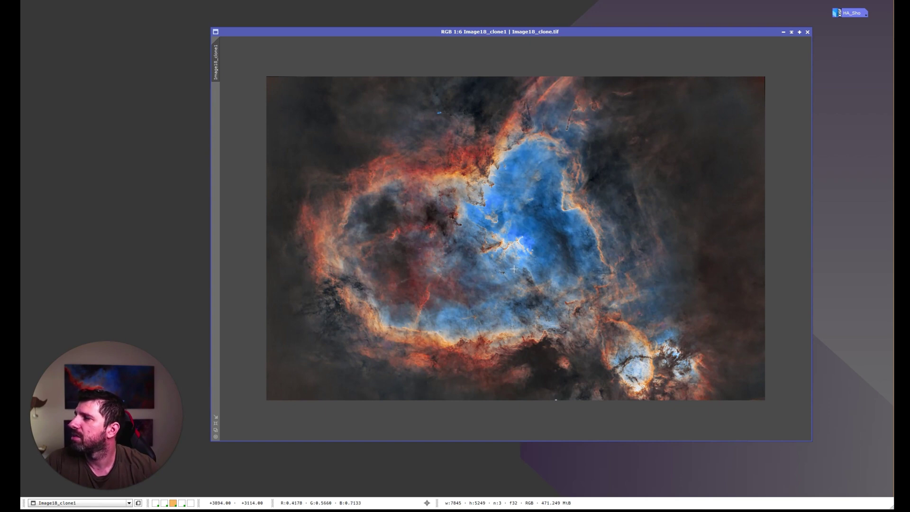
{"action": "scroll", "coordinate": [514, 269], "scroll_direction": "up", "scroll_amount": 2}
{"action": "scroll", "coordinate": [514, 269], "scroll_direction": "up", "scroll_amount": 1}
{"action": "scroll", "coordinate": [514, 268], "scroll_direction": "down", "scroll_amount": 1}
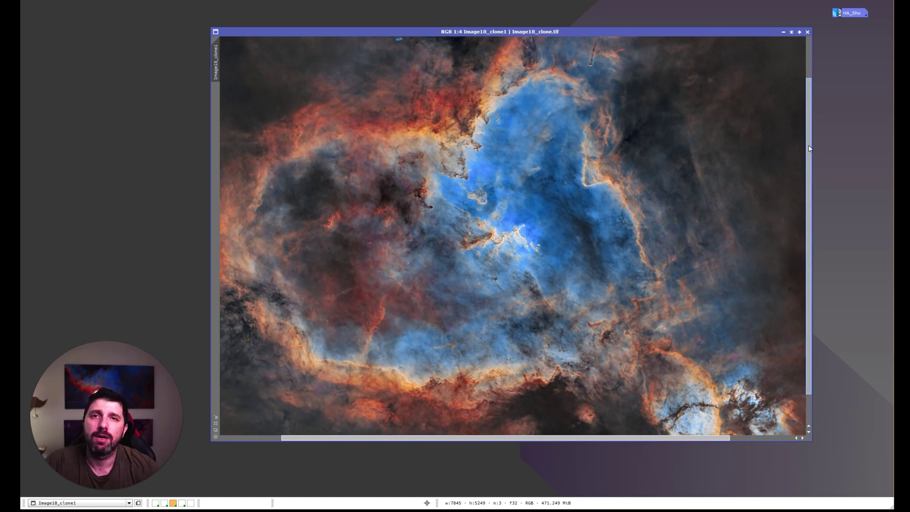
{"action": "left_click_drag", "start_coordinate": [810, 148], "coordinate": [809, 69]}
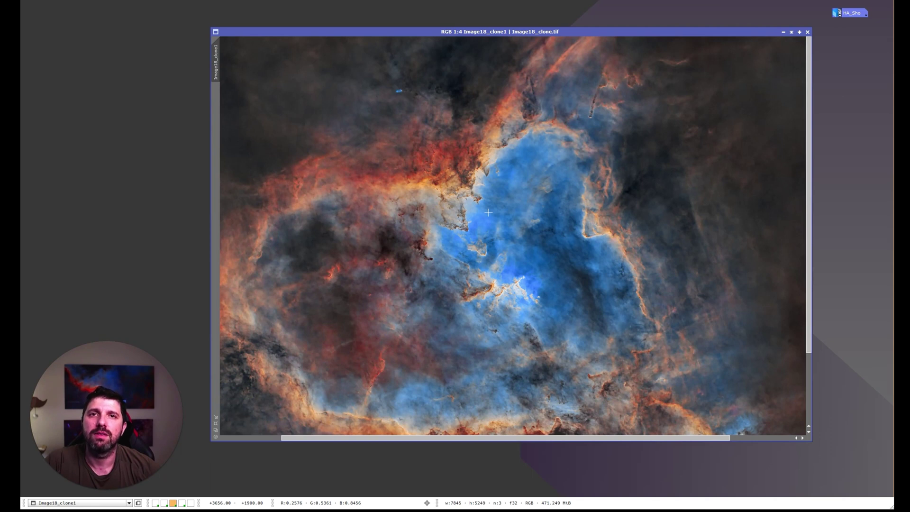
{"action": "scroll", "coordinate": [491, 249], "scroll_direction": "down", "scroll_amount": 1}
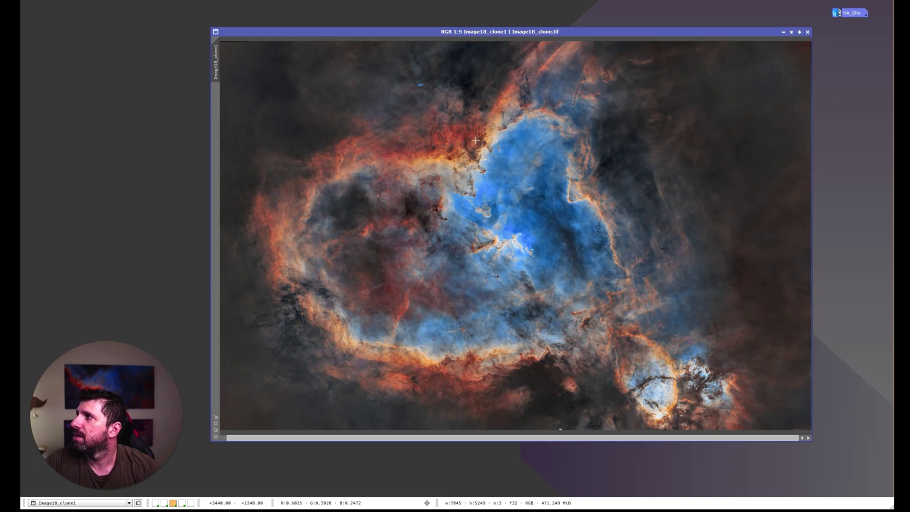
{"action": "scroll", "coordinate": [486, 226], "scroll_direction": "up", "scroll_amount": 3}
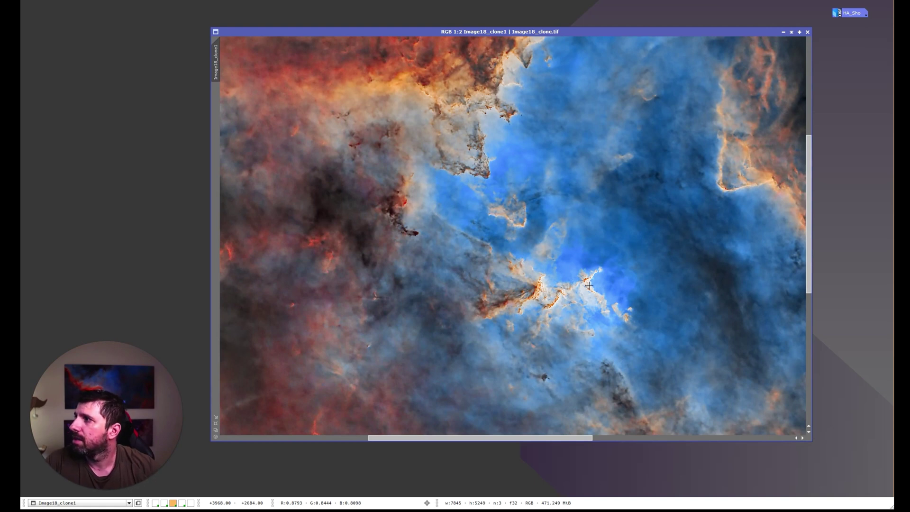
{"action": "scroll", "coordinate": [589, 286], "scroll_direction": "down", "scroll_amount": 1}
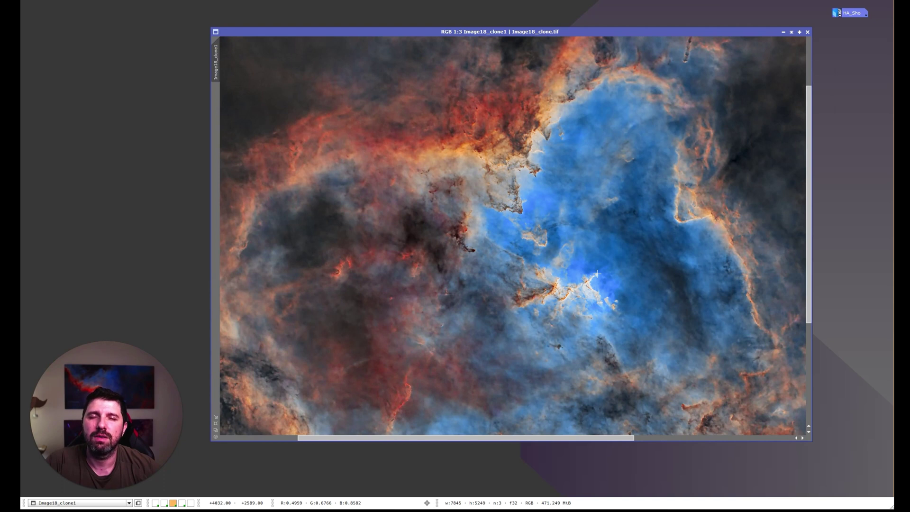
{"action": "scroll", "coordinate": [597, 274], "scroll_direction": "down", "scroll_amount": 2}
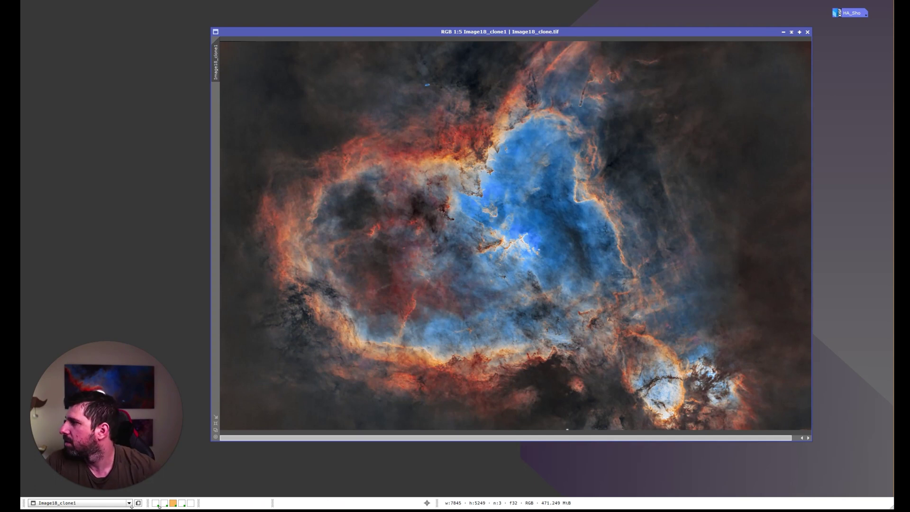
Switch to workspace 4 and zoom and pan into the sho image for detail.
{"action": "left_click", "coordinate": [182, 503]}
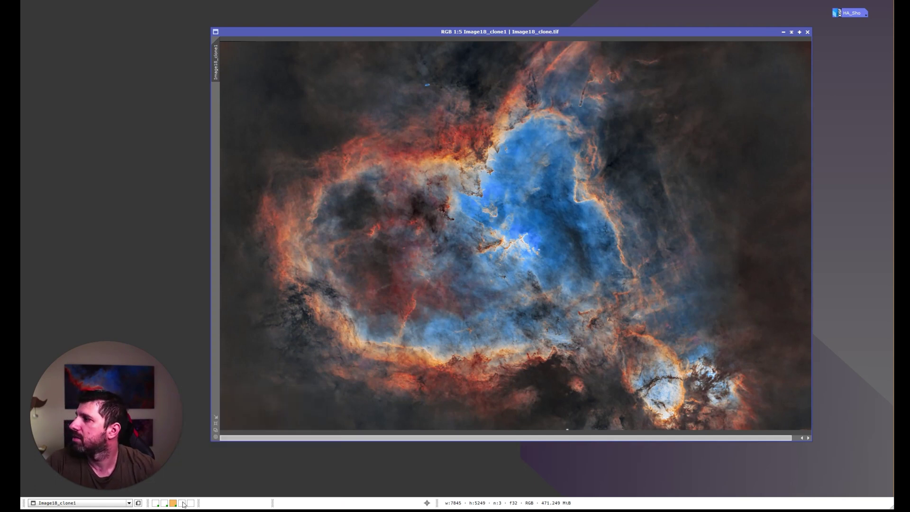
{"action": "scroll", "coordinate": [367, 227], "scroll_direction": "up", "scroll_amount": 2}
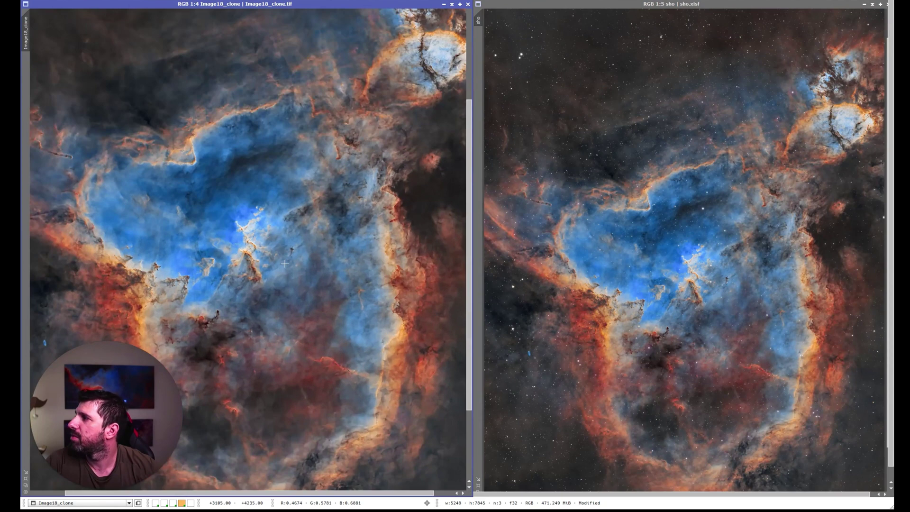
{"action": "left_click", "coordinate": [682, 270]}
{"action": "scroll", "coordinate": [681, 270], "scroll_direction": "up", "scroll_amount": 2}
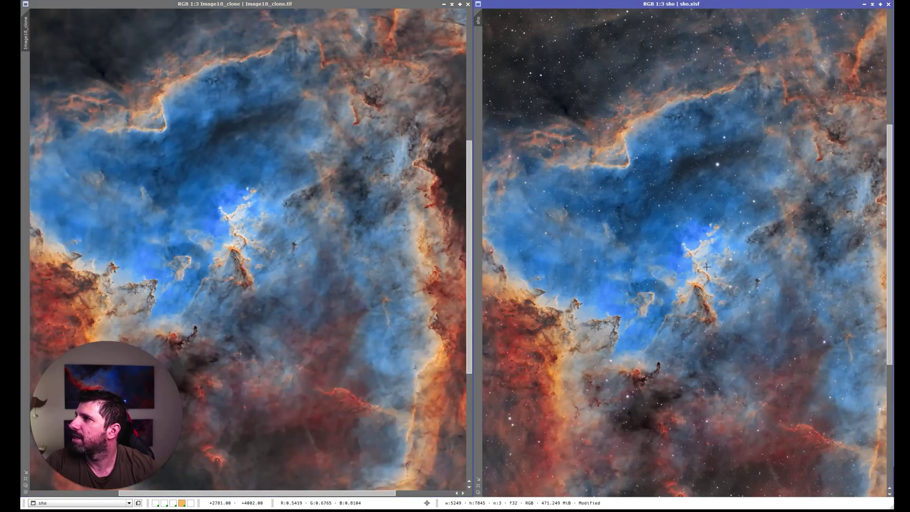
{"action": "left_click_drag", "start_coordinate": [887, 221], "coordinate": [888, 207]}
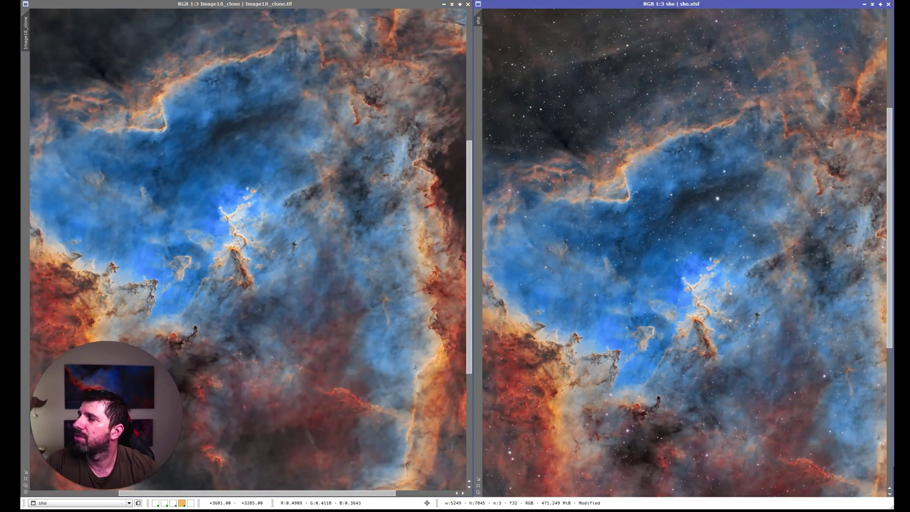
{"action": "scroll", "coordinate": [683, 292], "scroll_direction": "up", "scroll_amount": 1}
{"action": "scroll", "coordinate": [684, 292], "scroll_direction": "down", "scroll_amount": 1}
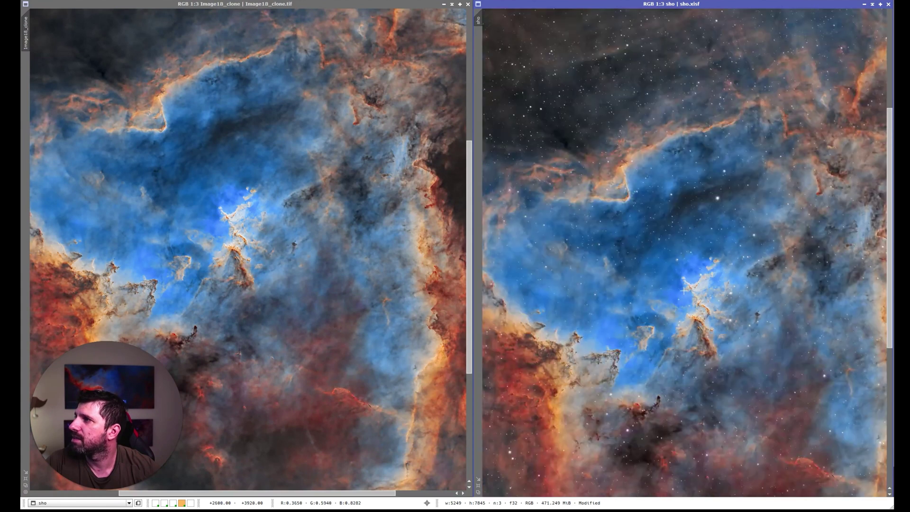
{"action": "left_click_drag", "start_coordinate": [886, 234], "coordinate": [883, 259]}
Zoom out on Image18_clone and then on sho to compare the two versions.
{"action": "left_click", "coordinate": [299, 268]}
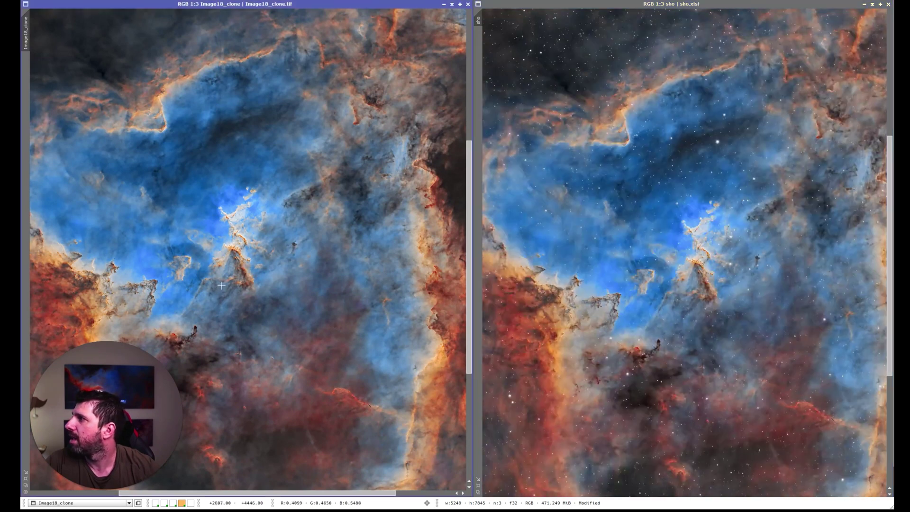
{"action": "scroll", "coordinate": [300, 269], "scroll_direction": "down", "scroll_amount": 2}
{"action": "left_click", "coordinate": [613, 277]}
{"action": "scroll", "coordinate": [614, 276], "scroll_direction": "down", "scroll_amount": 2}
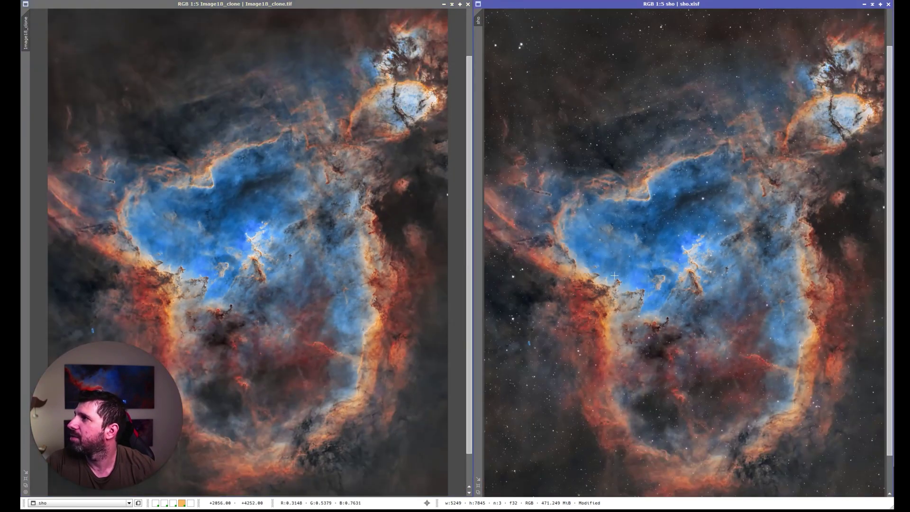